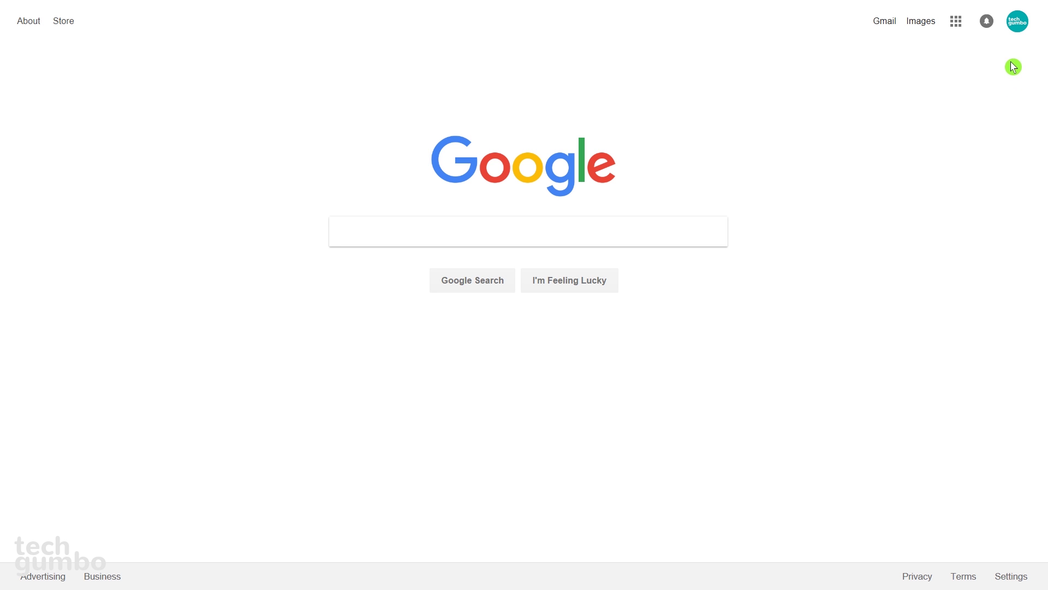
Step: From the account menu, go to Google Account's Personal info & privacy and scroll to 'Assign an account trustee'
click(1018, 24)
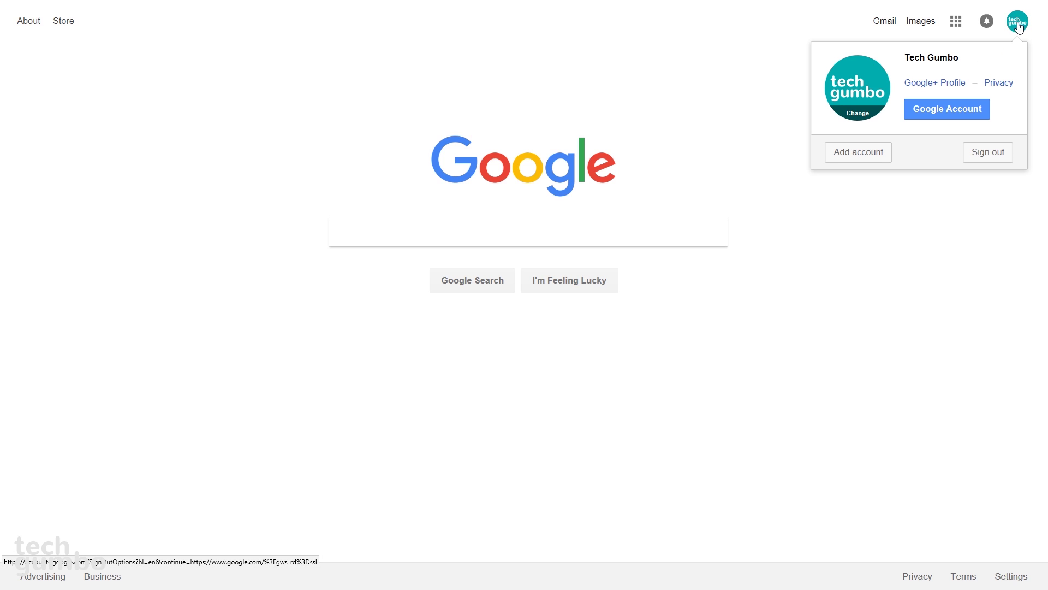
click(975, 112)
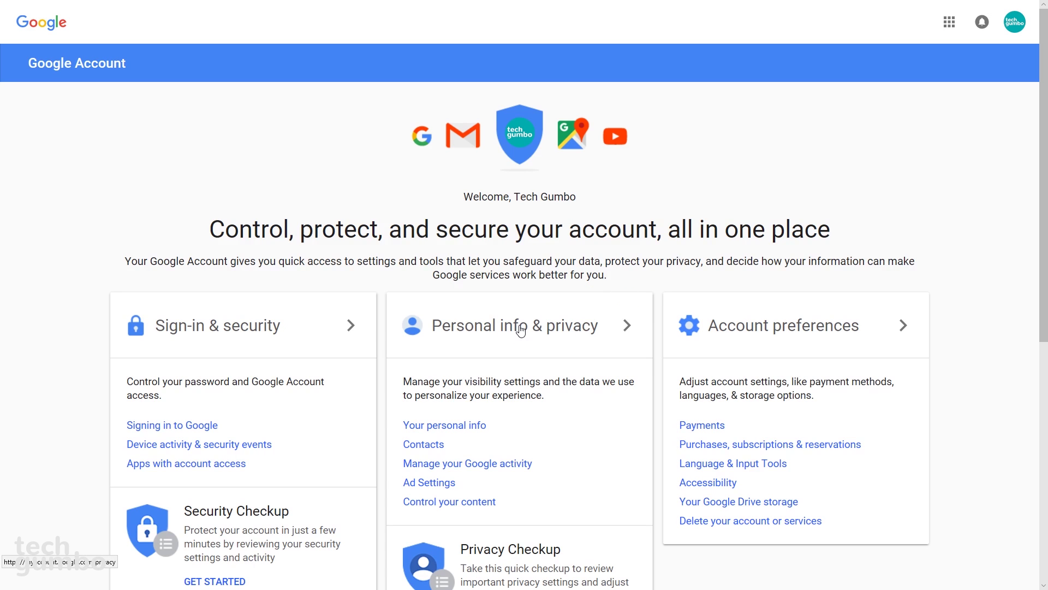
click(522, 330)
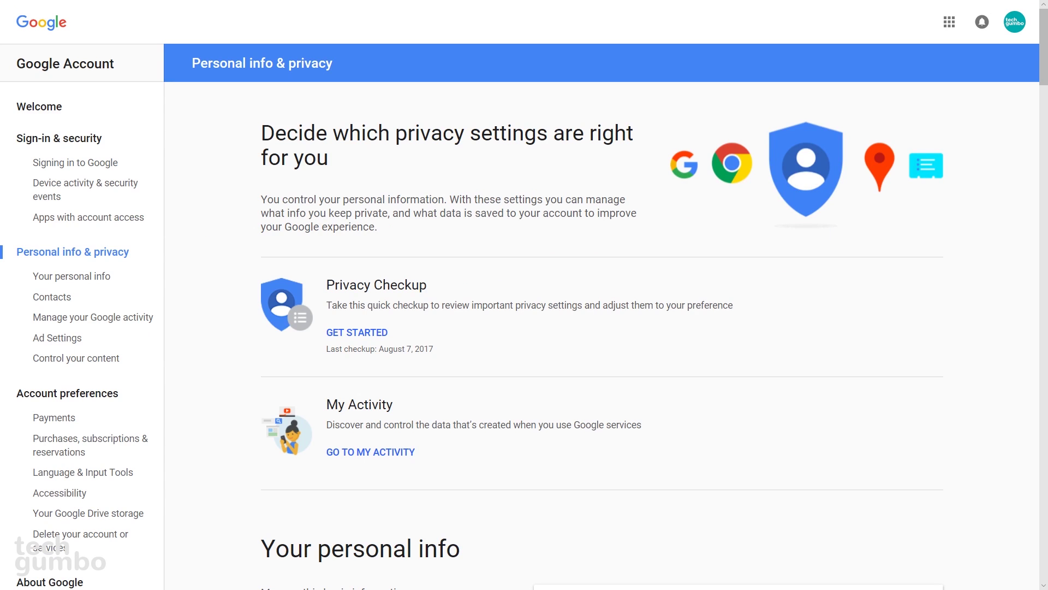
scroll(1044, 358, down, 15)
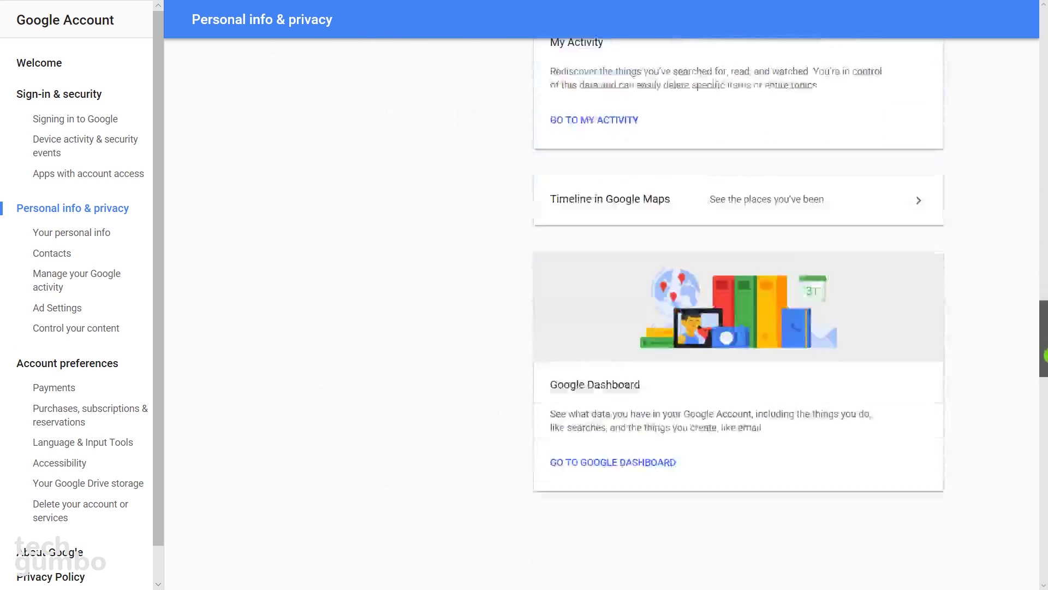
scroll(1044, 358, down, 15)
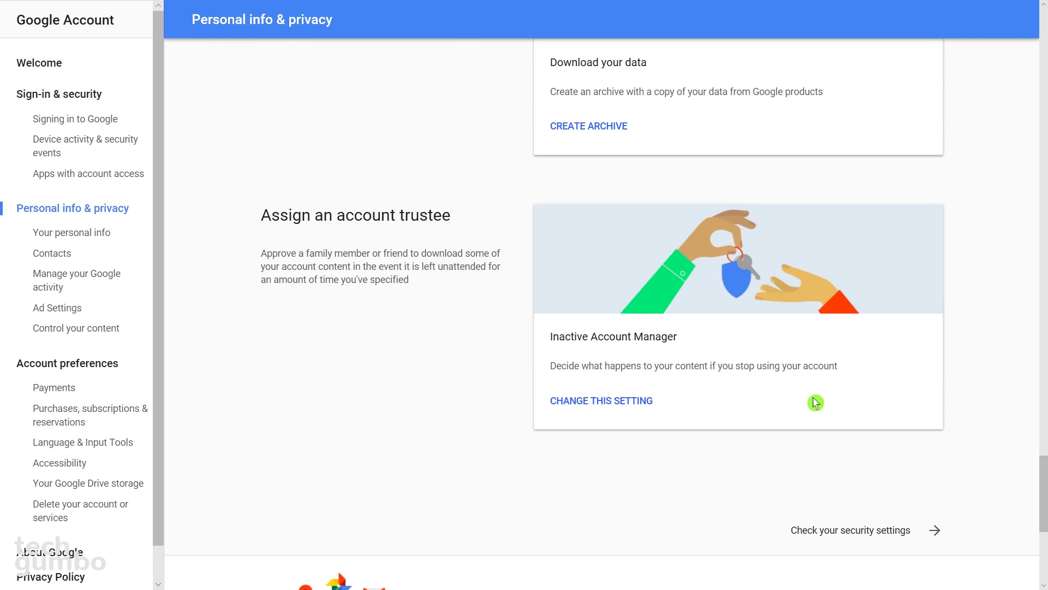
Step: Start the Inactive Account Manager setup and set the waiting period to 3 months
click(604, 402)
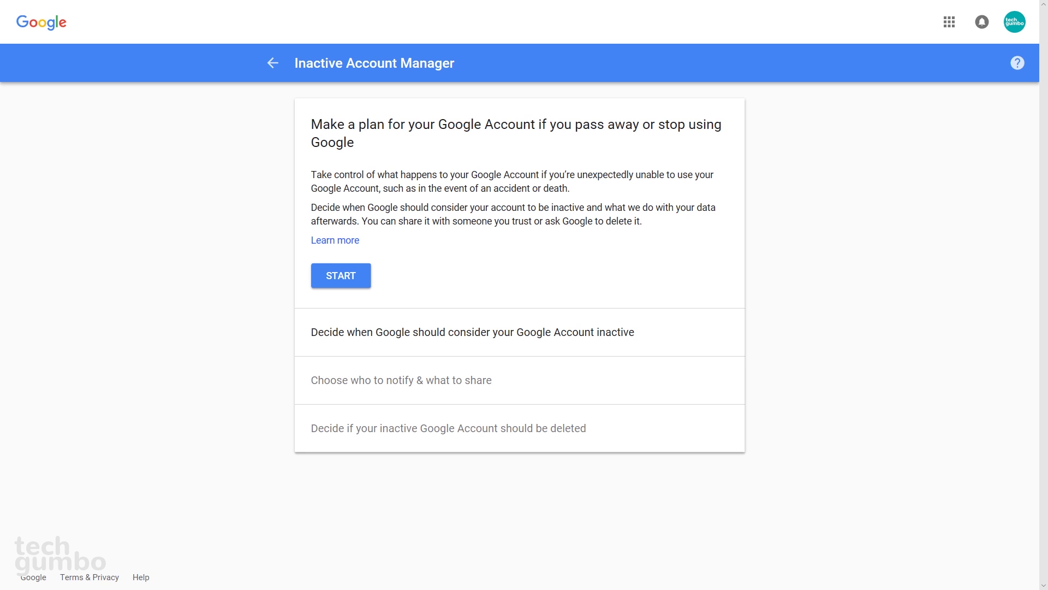
click(344, 279)
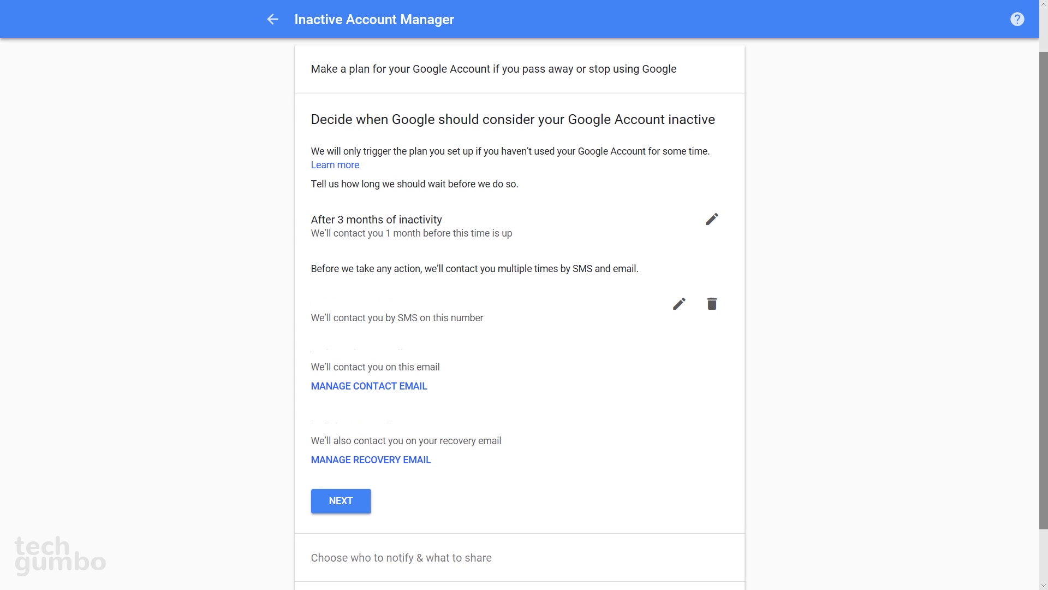
click(720, 227)
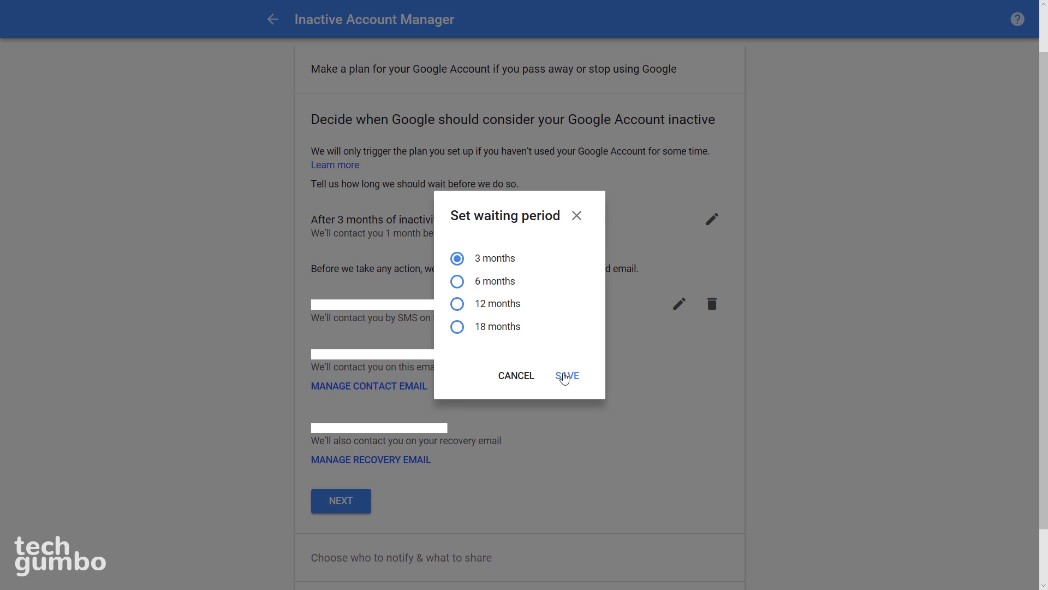
click(563, 376)
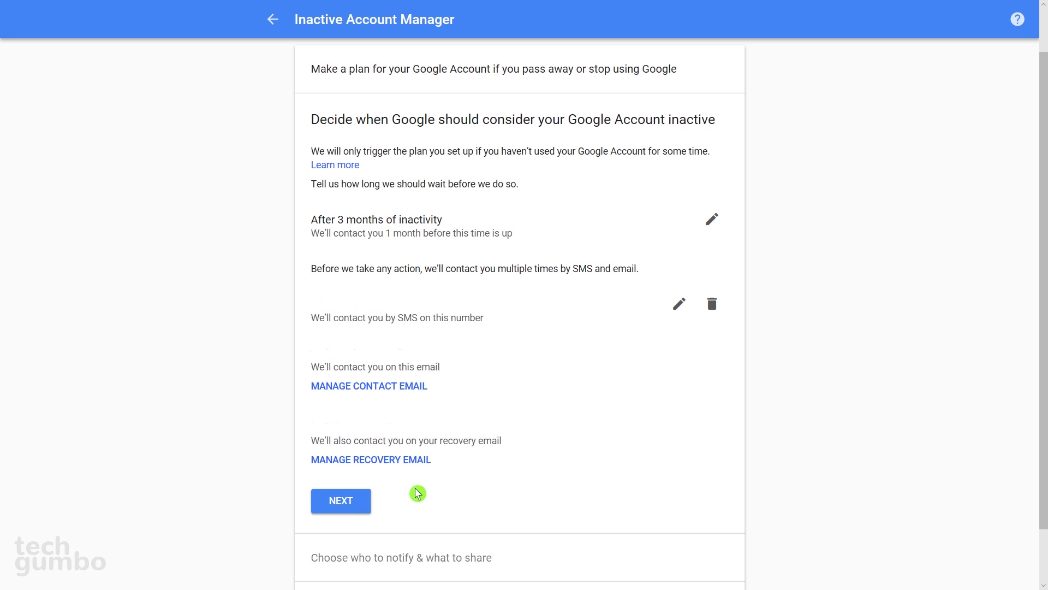
Step: Add the trusted contact's e-mail as a person to notify and share Google Photos with them
click(339, 503)
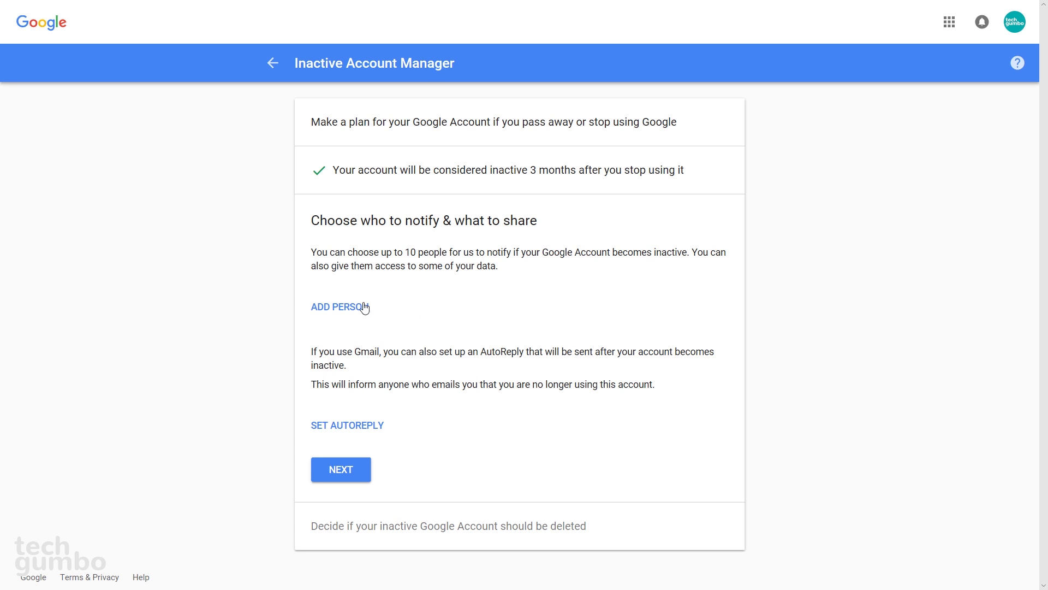
click(344, 308)
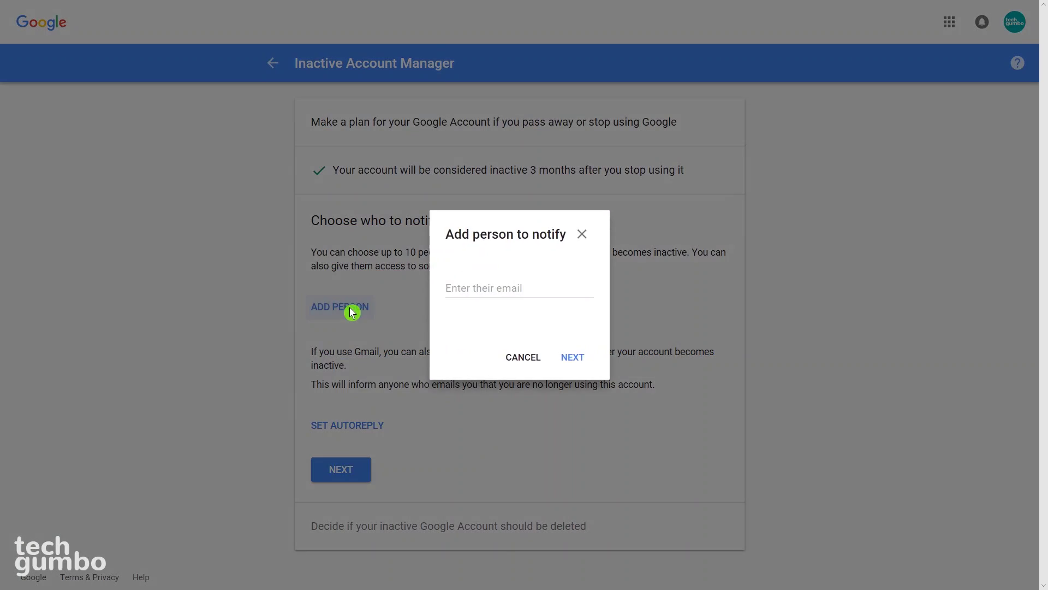
click(455, 288)
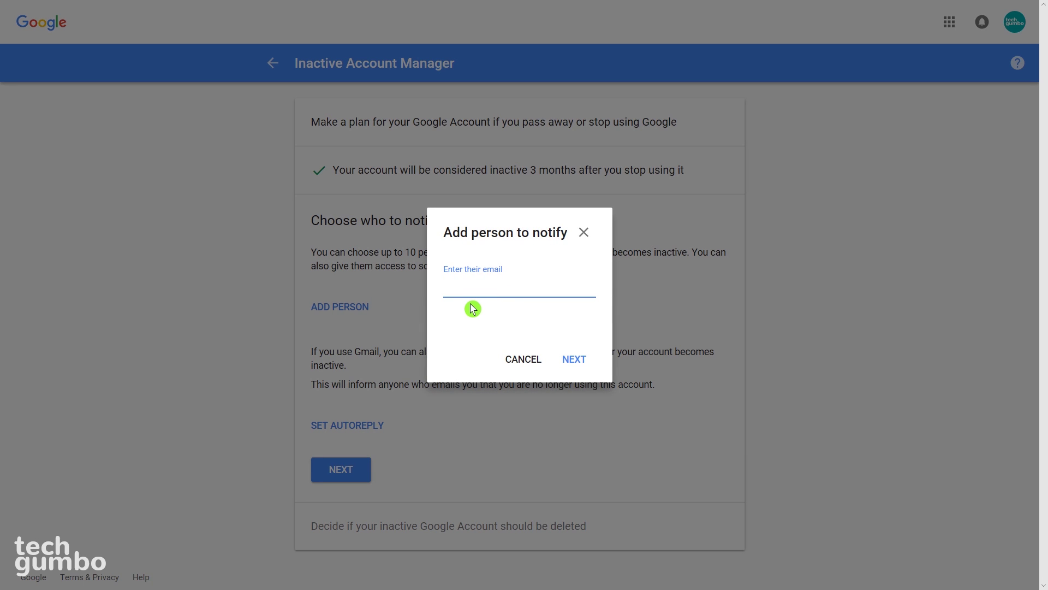
text(monkeyfarts)
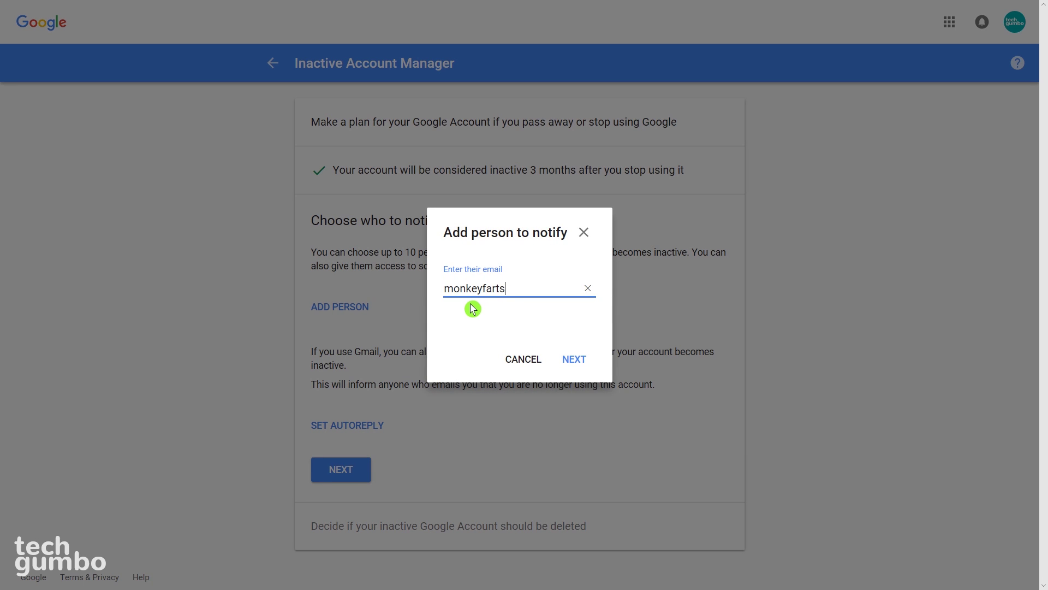
text(@fakeemail.com)
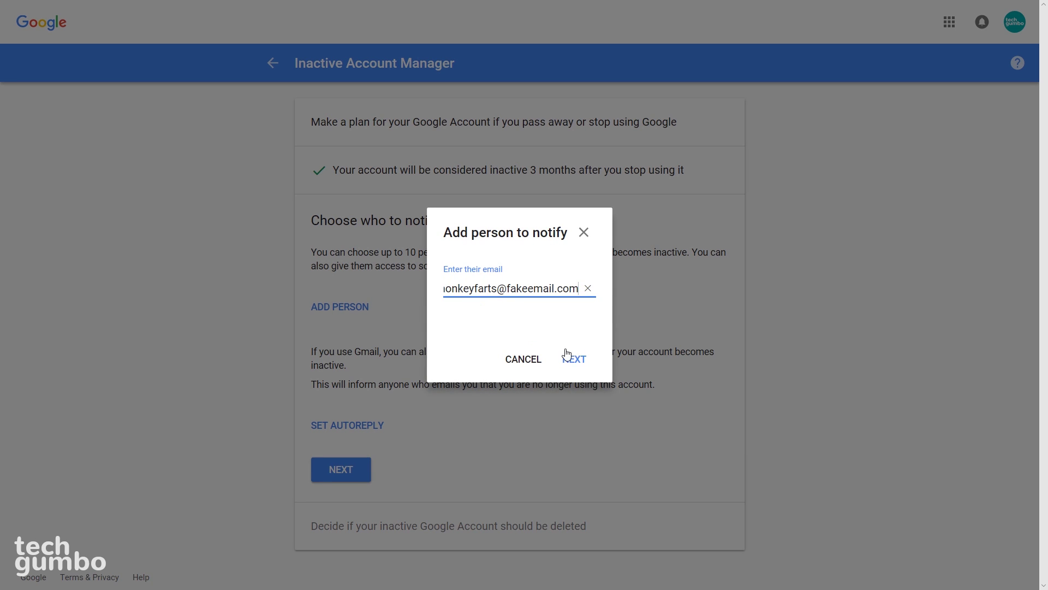
click(570, 359)
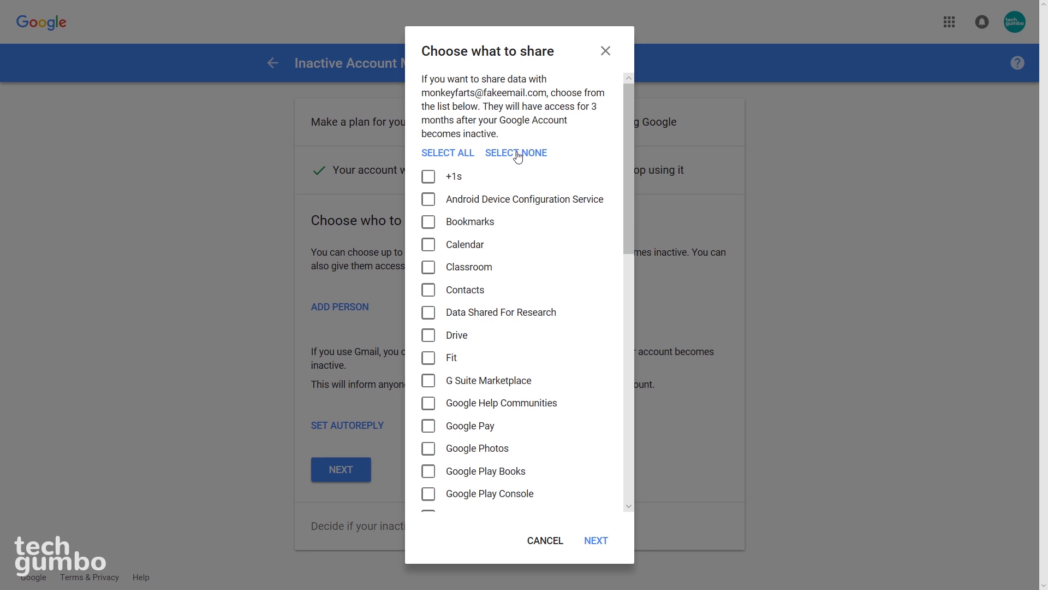
click(429, 449)
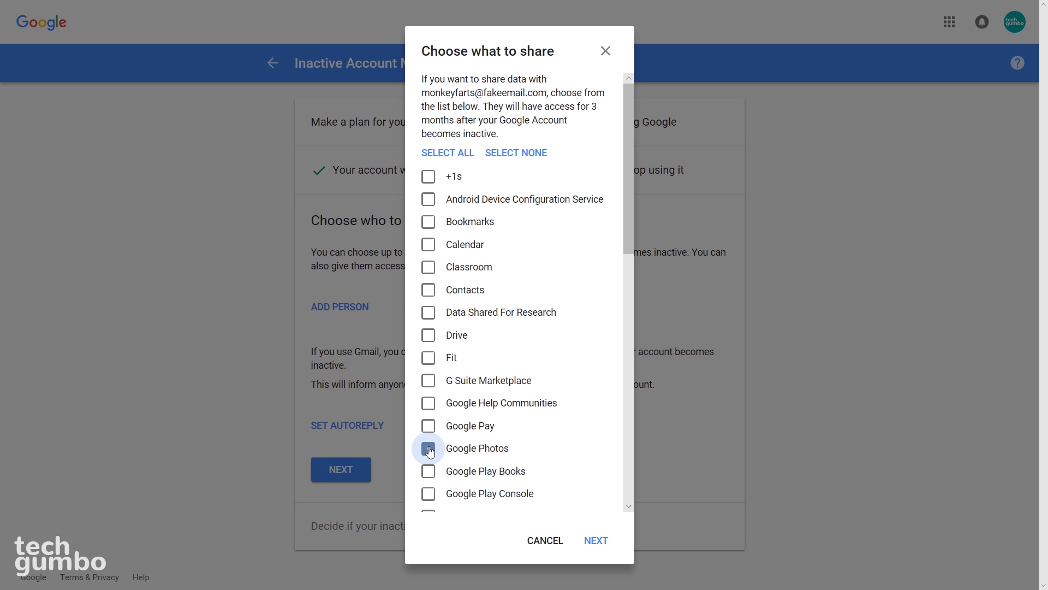
Step: Enter the contact's verification phone number
click(595, 541)
text(504)
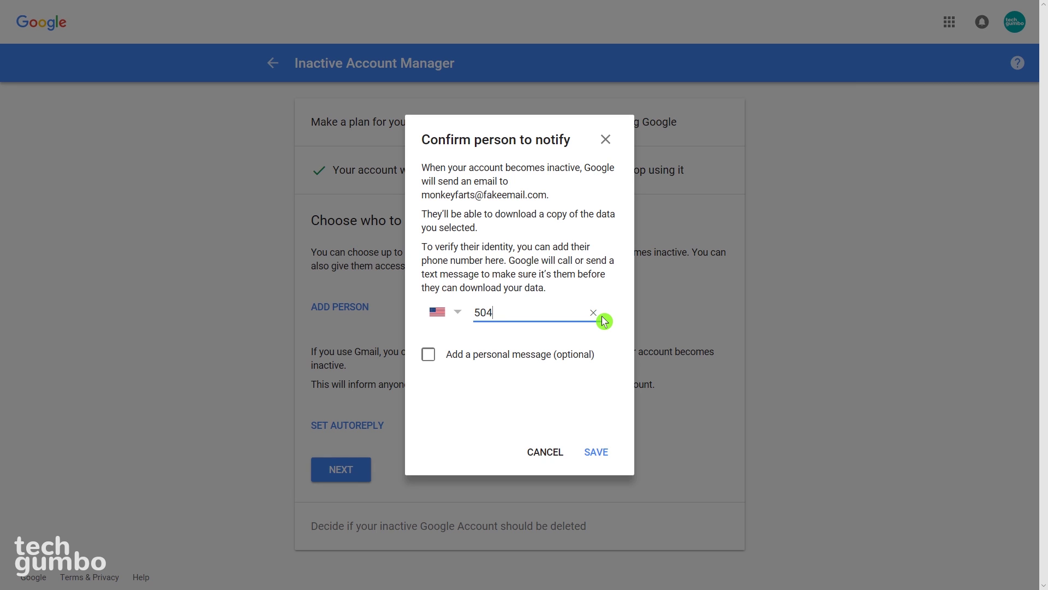
text(5551212)
click(605, 321)
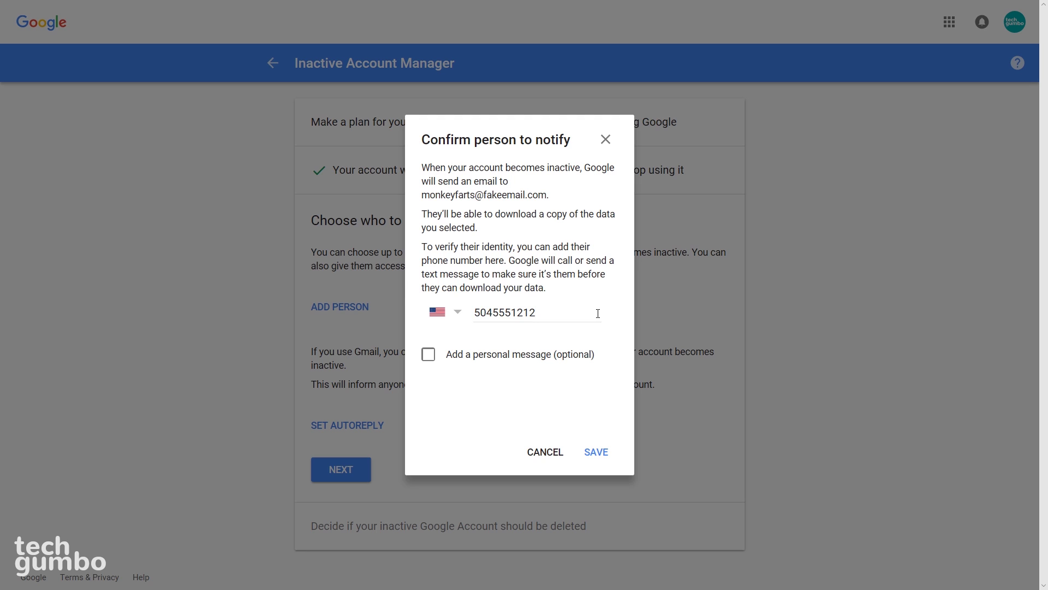
Step: Add the personal message 'I'm dead! Enjoy my photos!' and save the contact
click(428, 357)
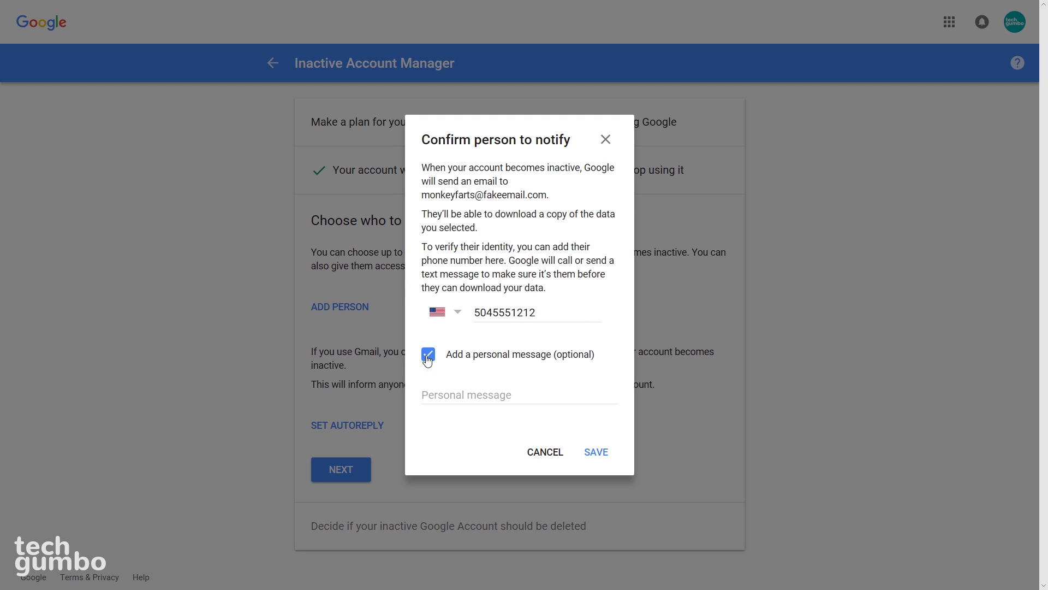
click(437, 394)
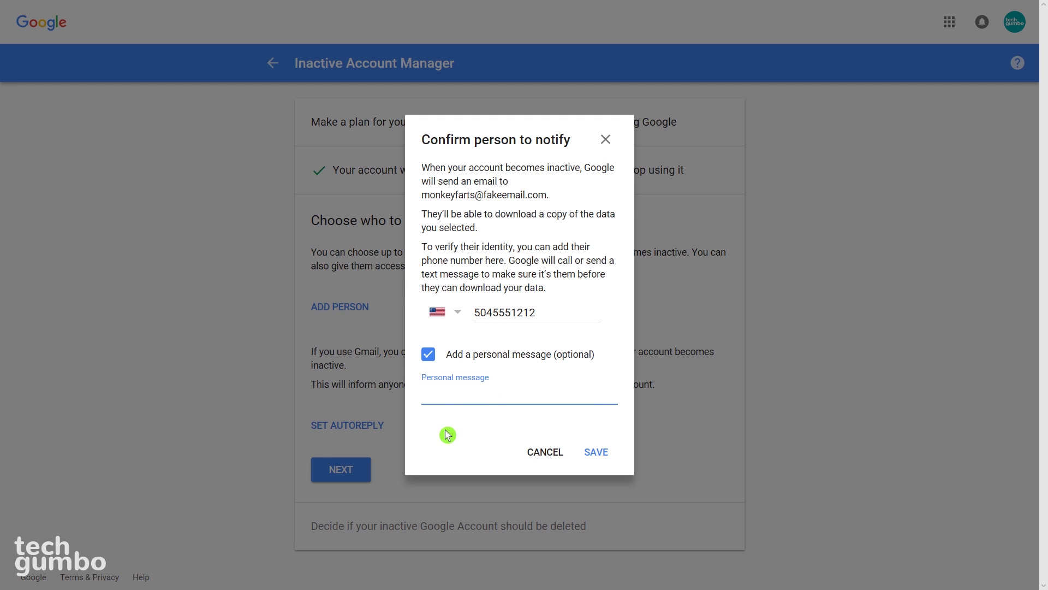
text(I'm dead! Enj)
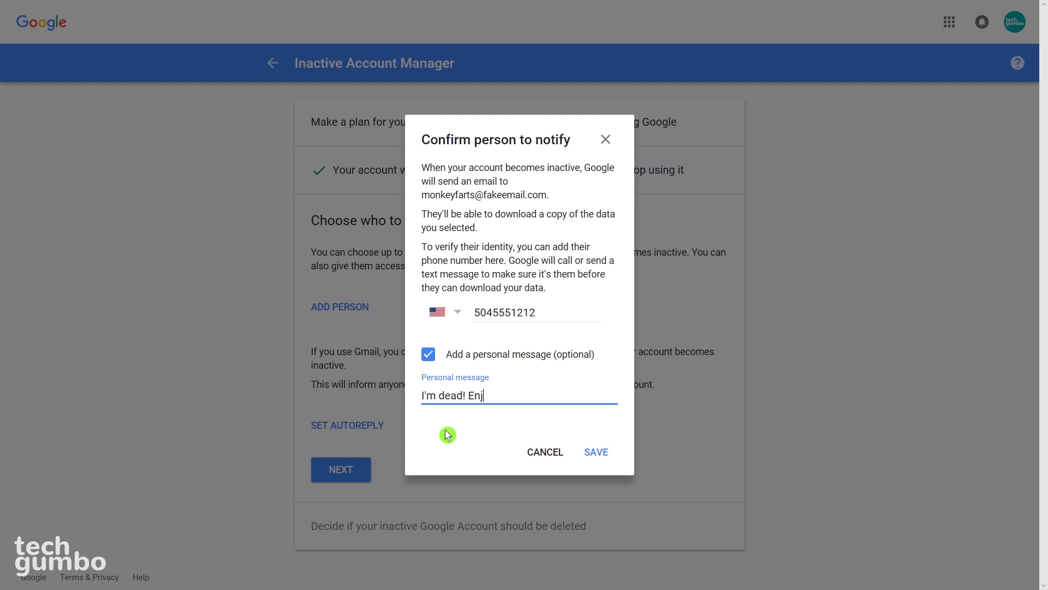
text(oy my photos!)
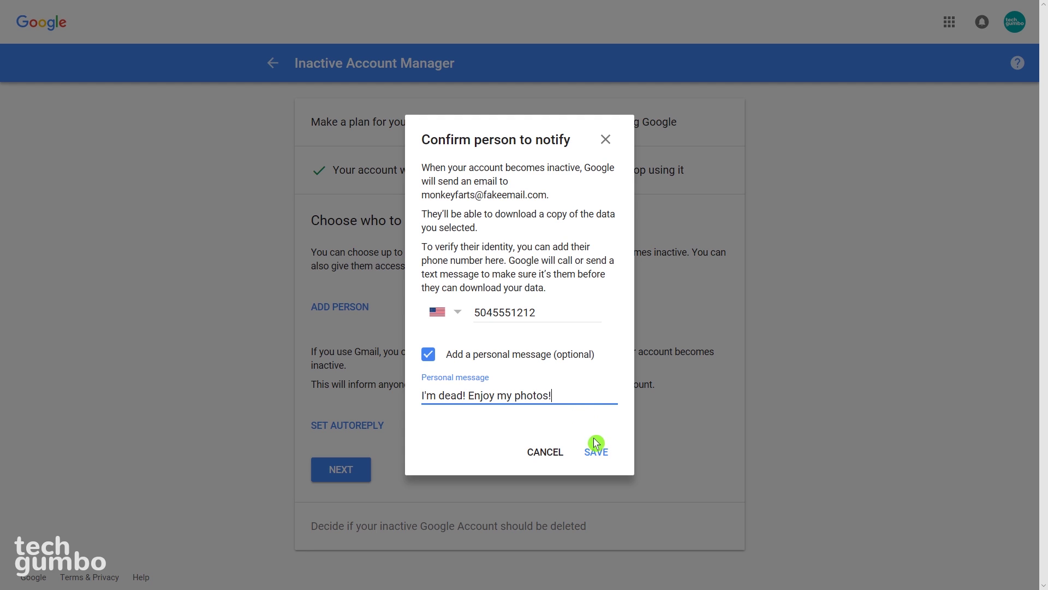
click(595, 453)
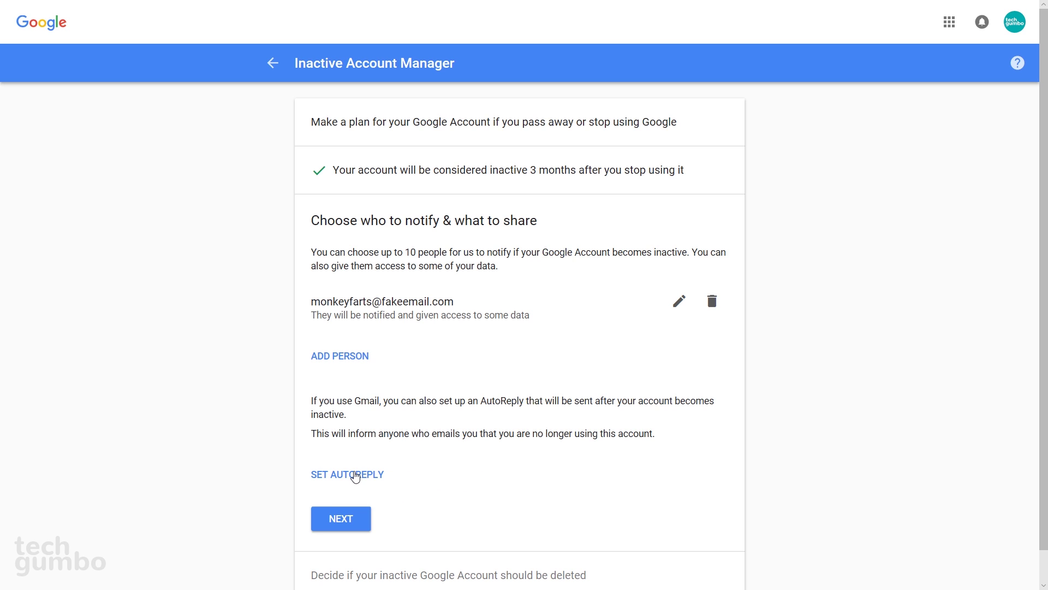
Step: Save a Gmail autoreply 'I'm dead!' / 'I no longer have access to email.', sent only to Contacts
click(355, 475)
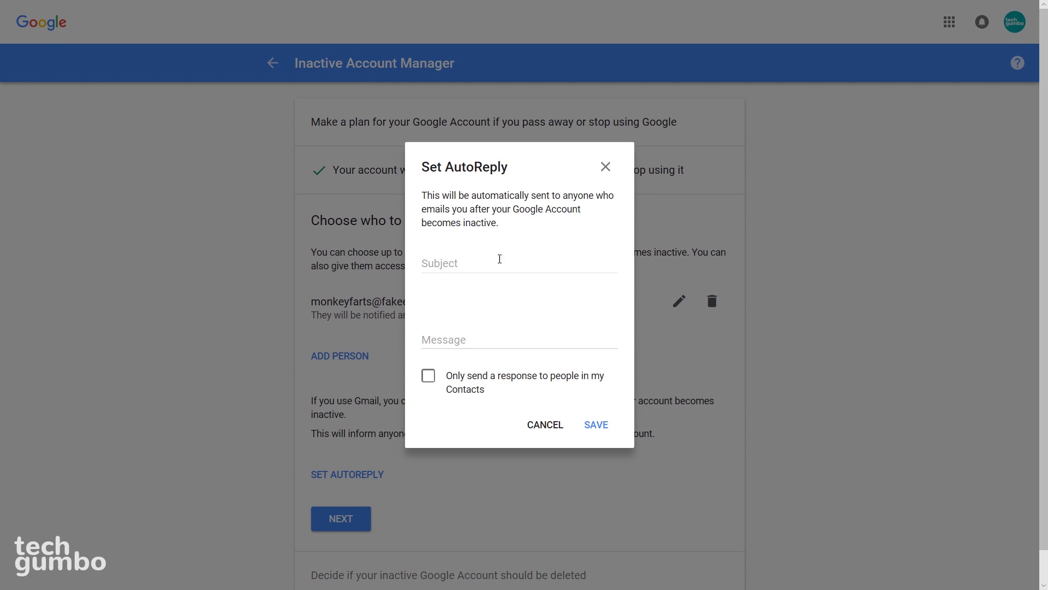
click(497, 262)
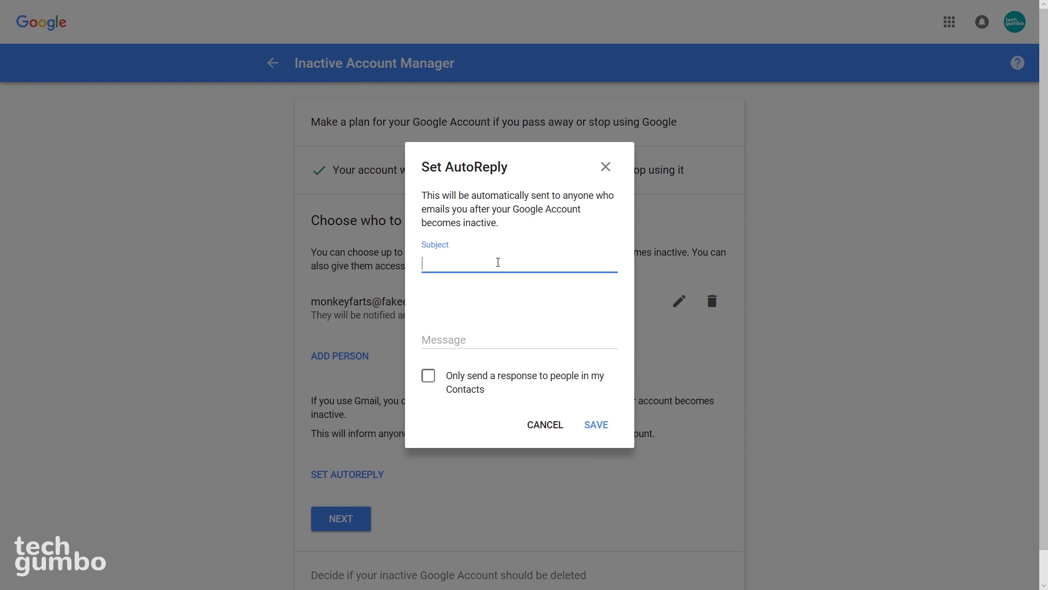
text(I'm dead!)
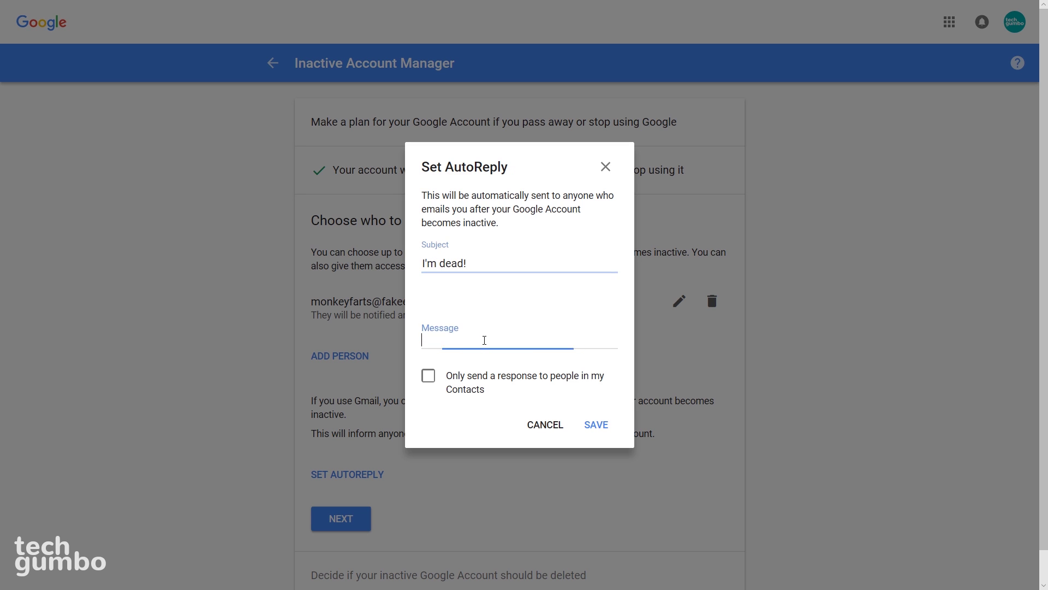
text(I no longer have)
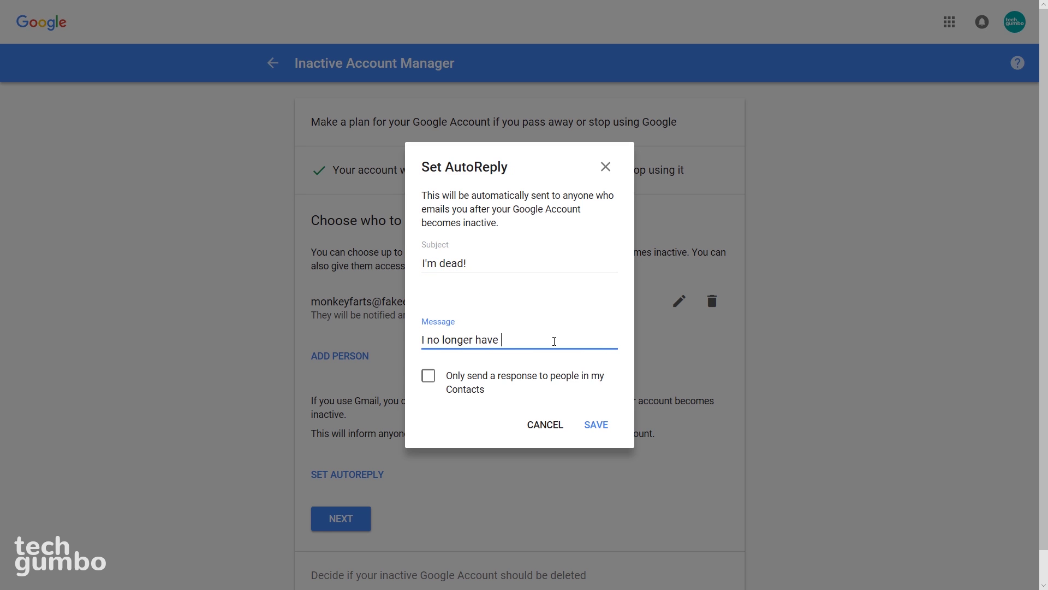
text( access to email.)
click(429, 376)
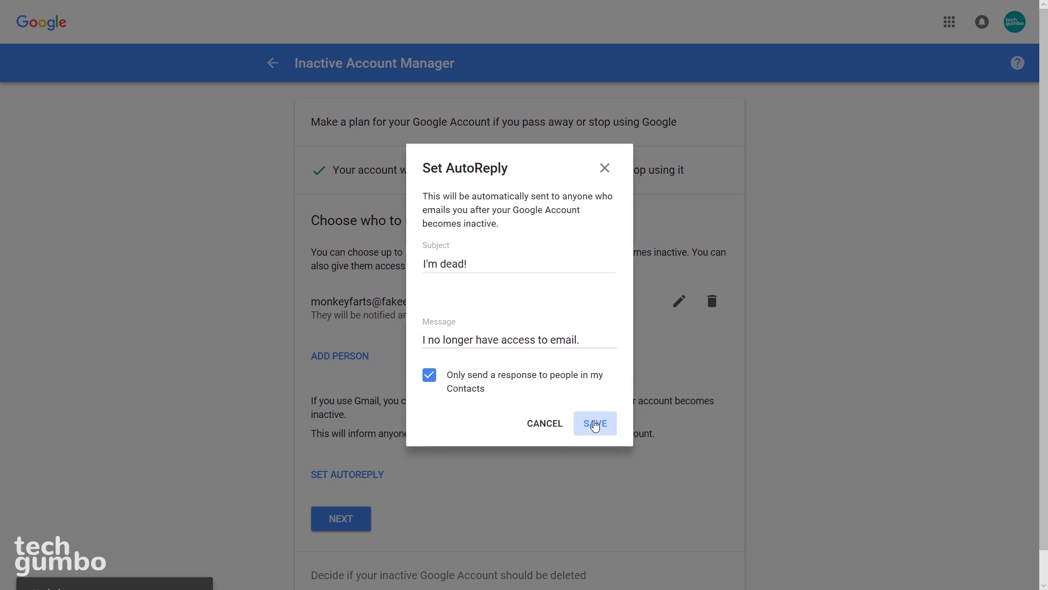
click(596, 424)
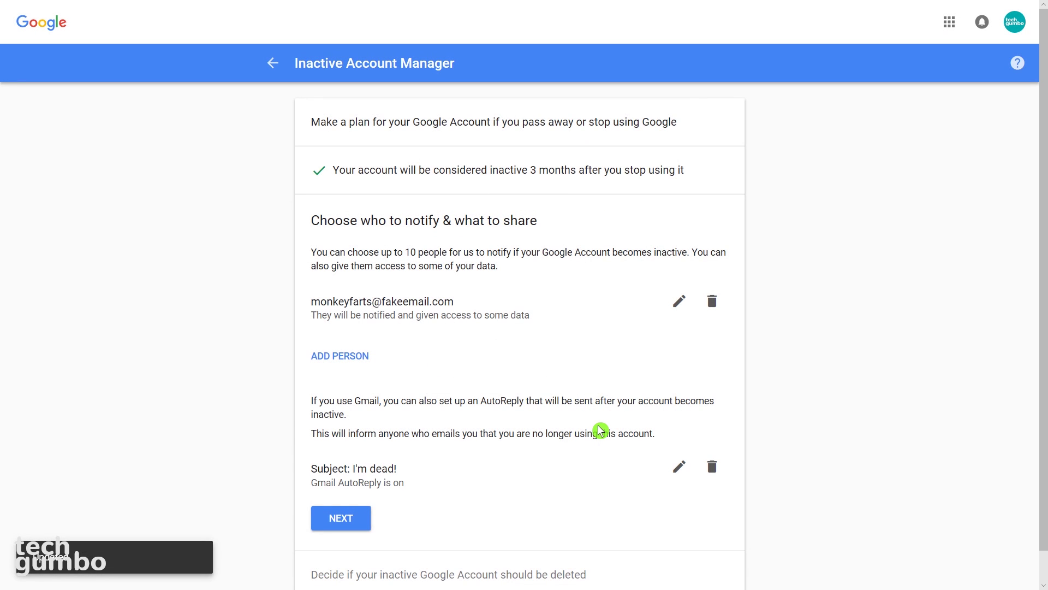
Step: Finish the notify step, switch on 'Yes, delete my inactive Google Account', and review the plan
click(350, 519)
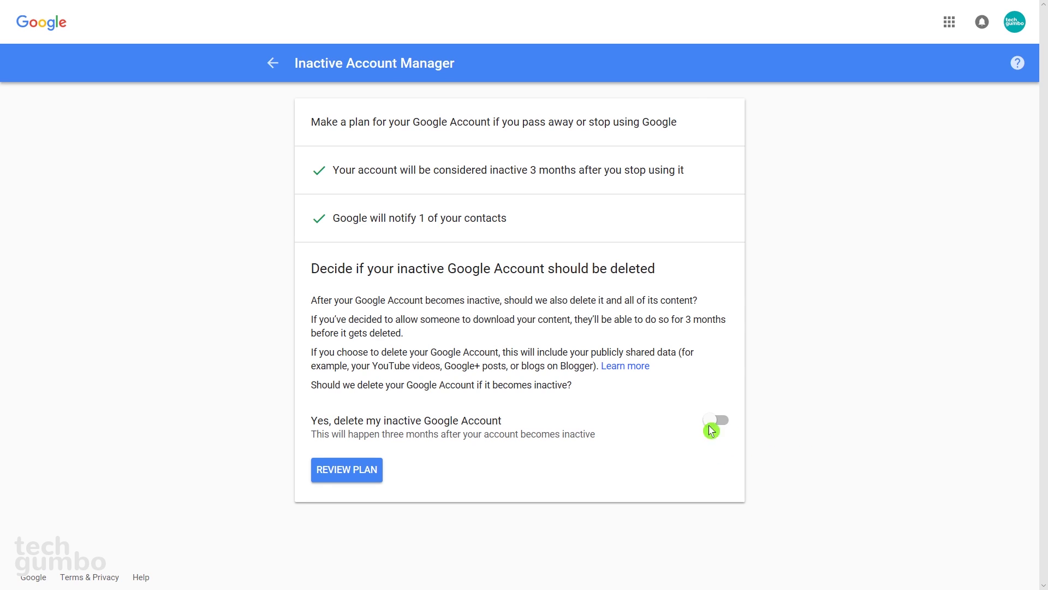
click(723, 422)
click(357, 473)
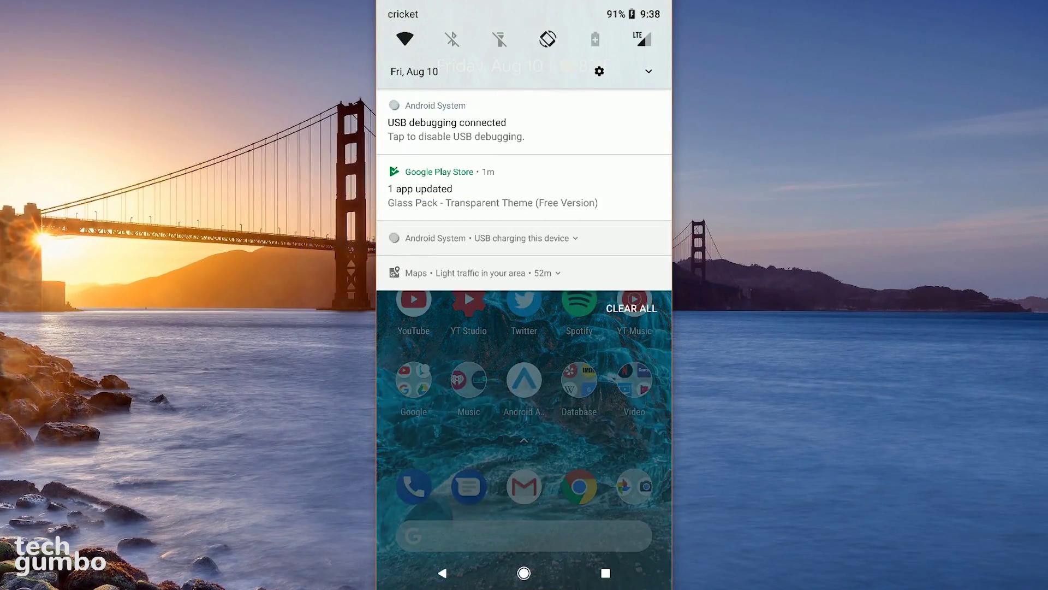
Step: On the phone, go from the Settings gear through the Google entry to Google Account
click(598, 71)
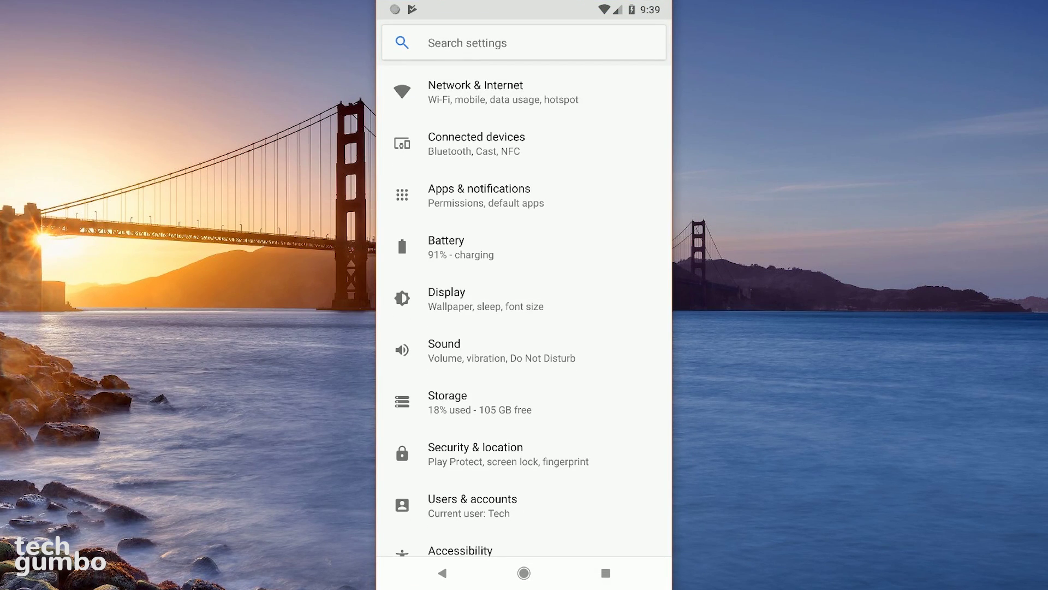
scroll(524, 305, down, 3)
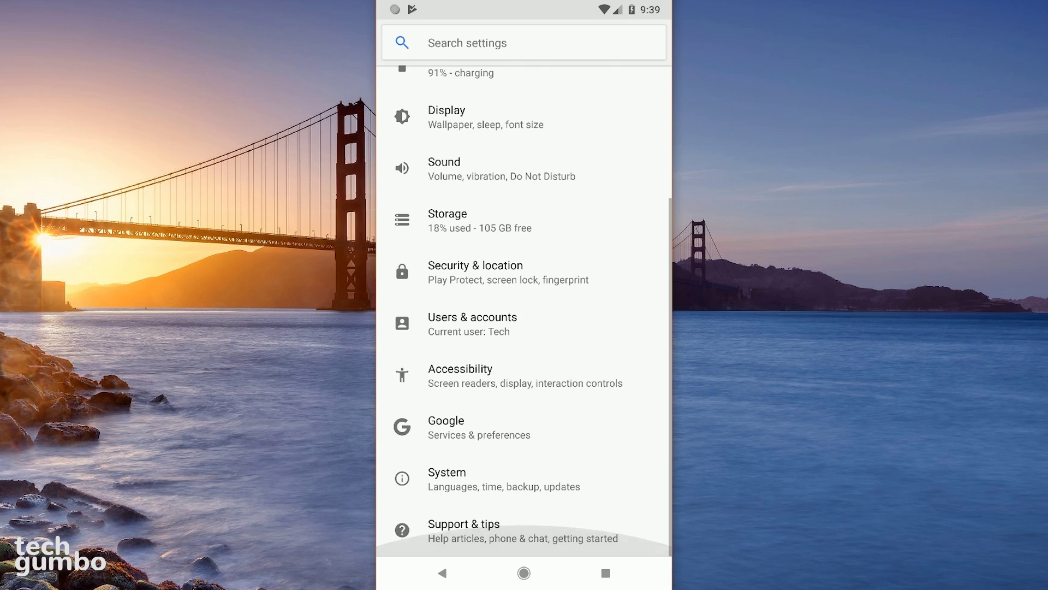
click(446, 427)
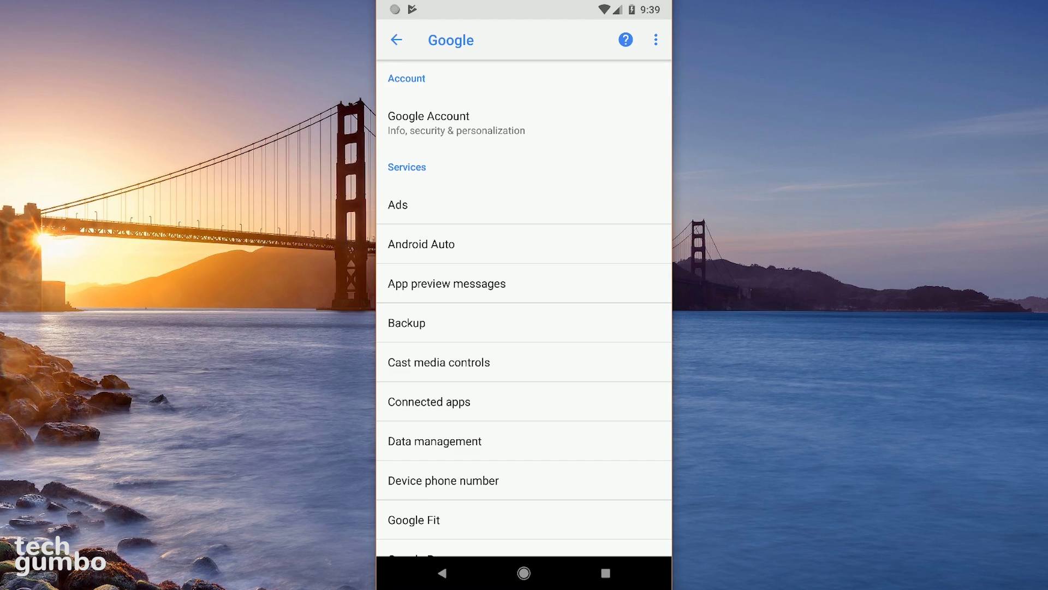
click(429, 123)
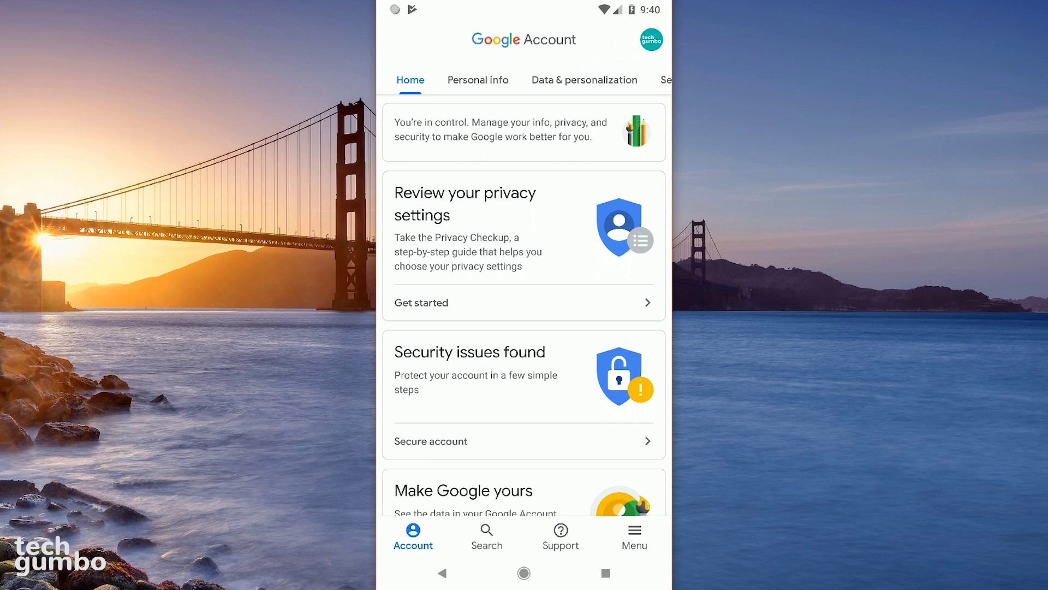
Step: Under Data & personalization, open 'Make a plan for your account'
click(584, 80)
scroll(524, 306, down, 5)
scroll(524, 305, down, 15)
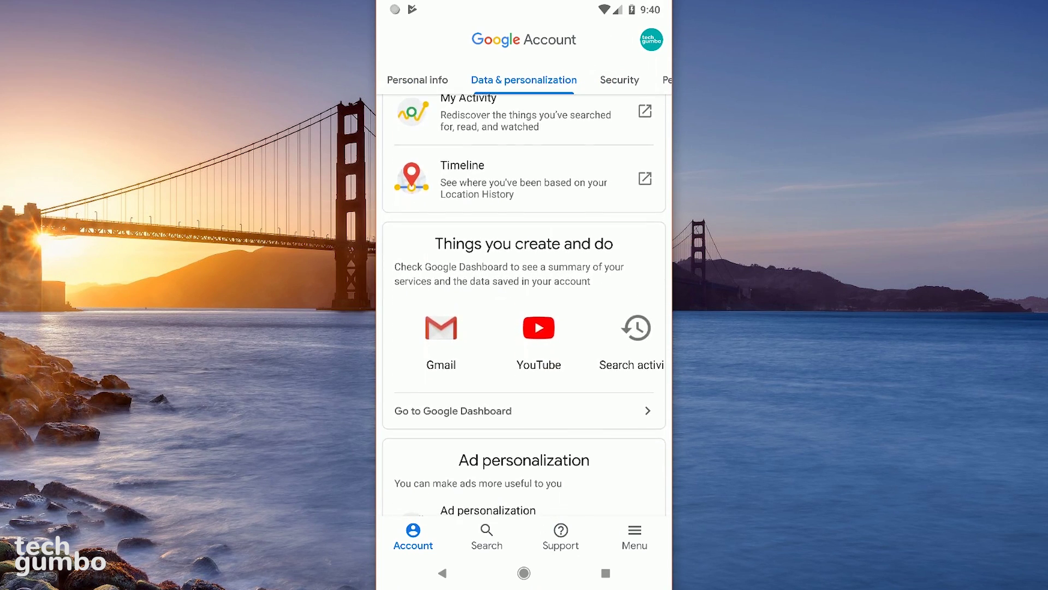
scroll(524, 218, up, 3)
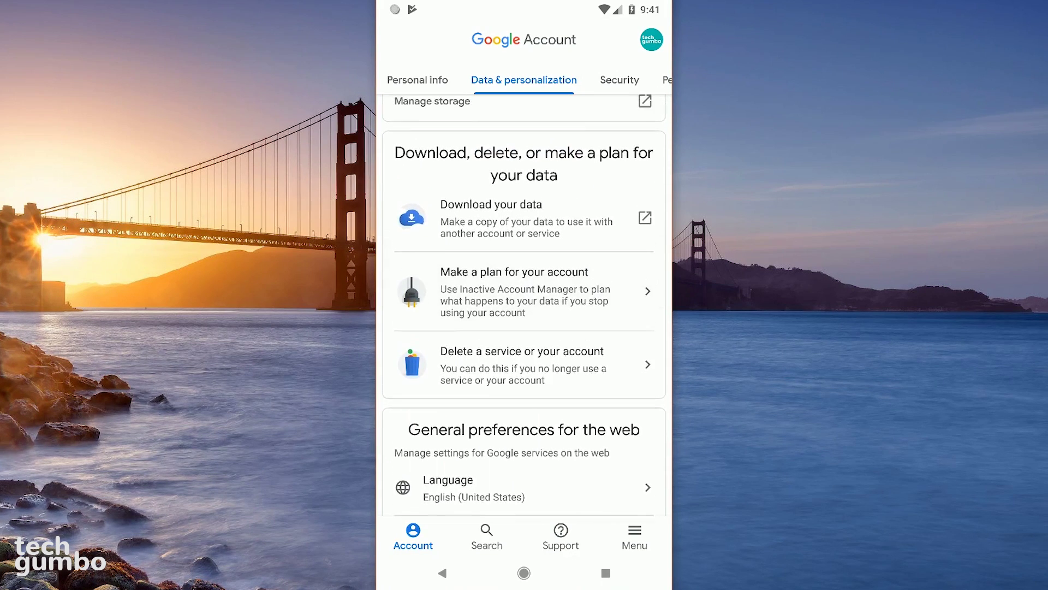
click(524, 311)
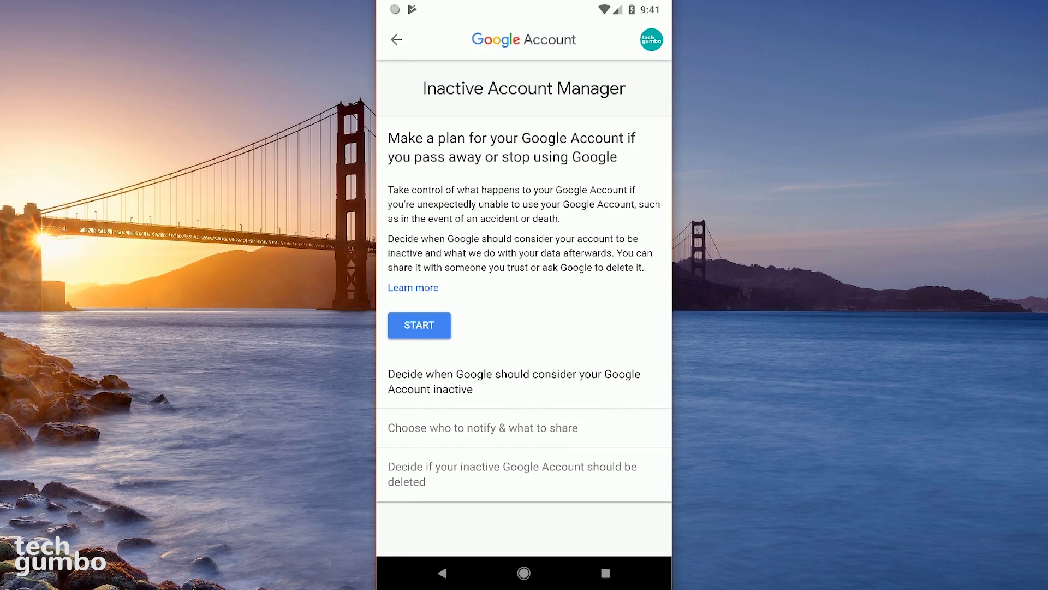